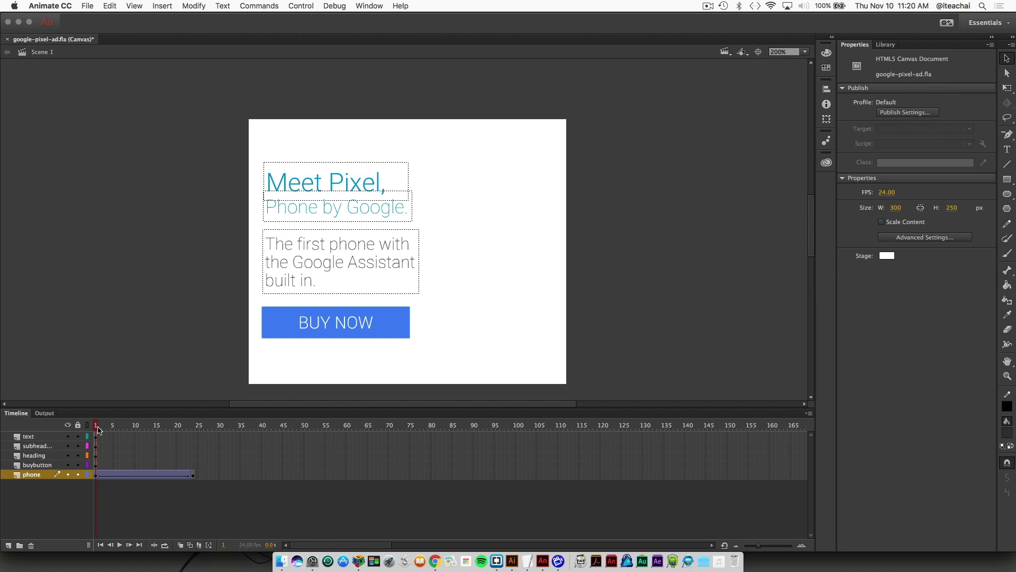
# Move the heading's starting keyframe from frame 1 to frame 22, after the phone slide-in
pyautogui.moveTo(98, 429); pyautogui.dragTo(195, 435)
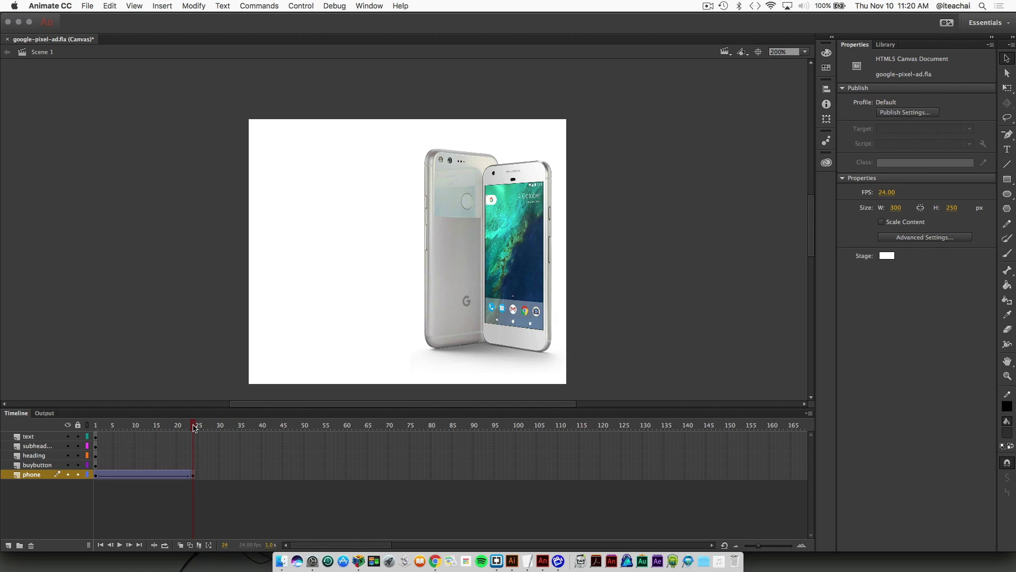
pyautogui.moveTo(193, 428); pyautogui.dragTo(186, 427)
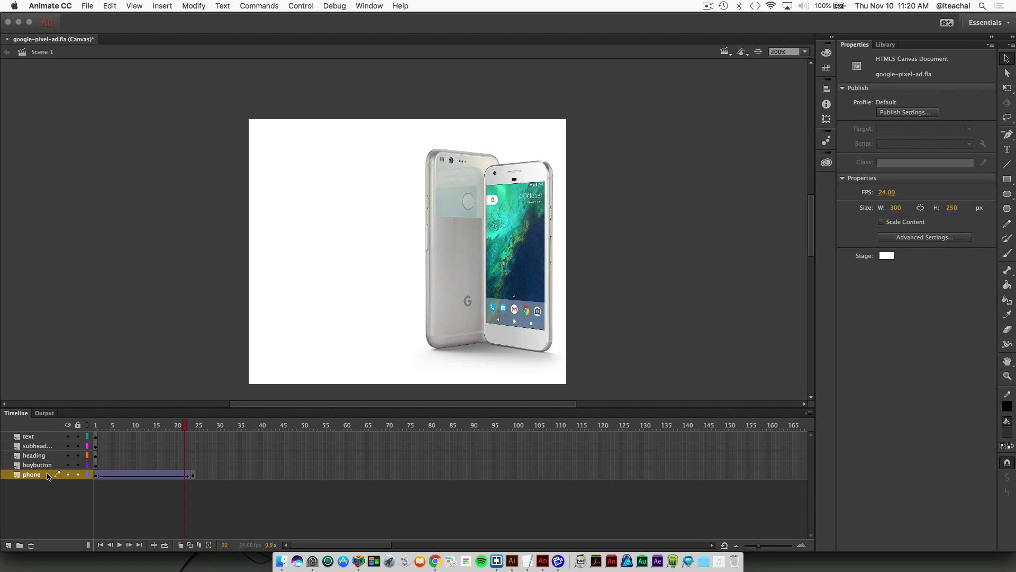
pyautogui.click(95, 455)
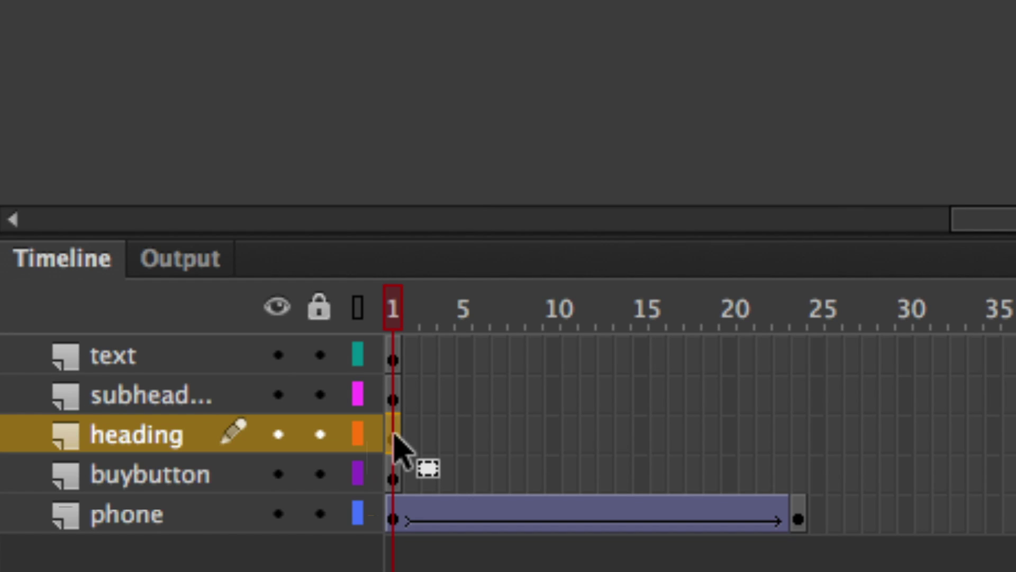
pyautogui.moveTo(394, 437); pyautogui.dragTo(757, 438)
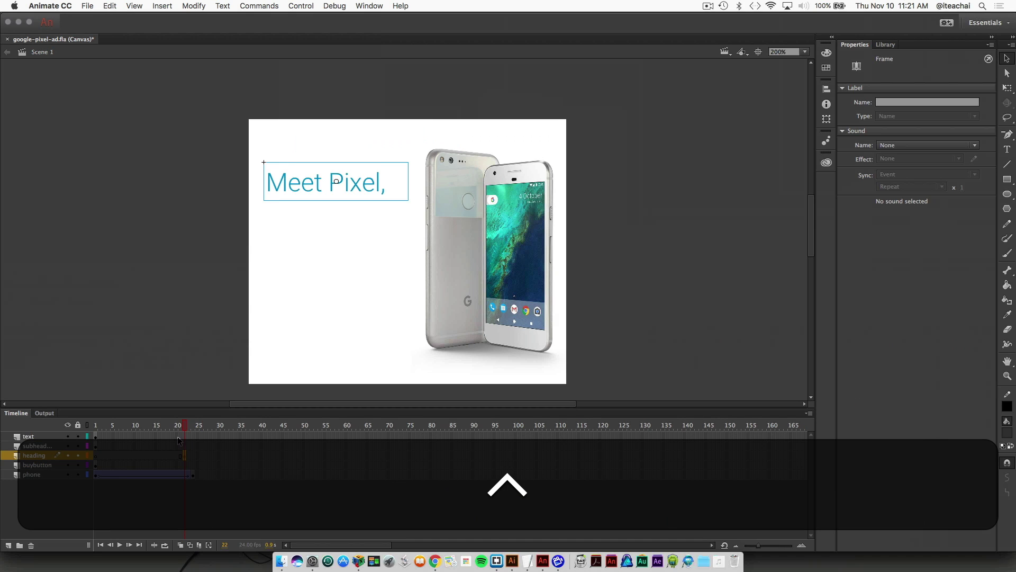
pyautogui.moveTo(184, 427); pyautogui.dragTo(95, 429)
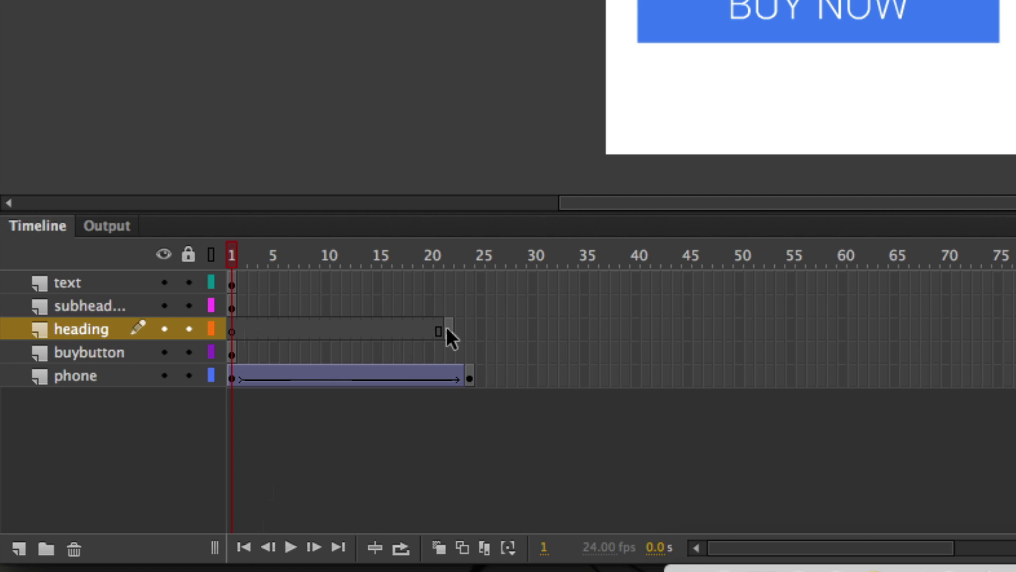
pyautogui.press('F6')
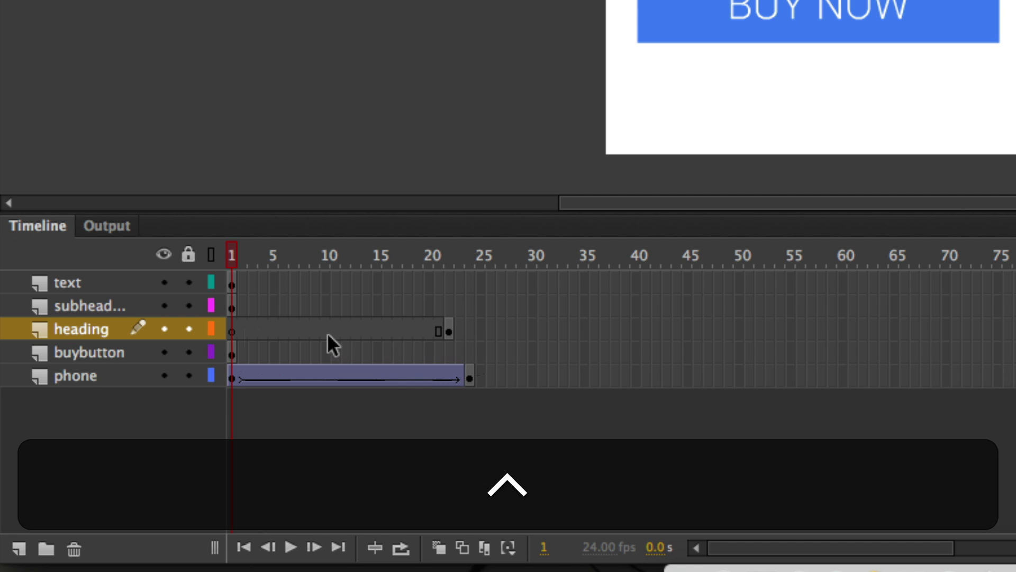
pyautogui.moveTo(232, 253); pyautogui.dragTo(446, 263)
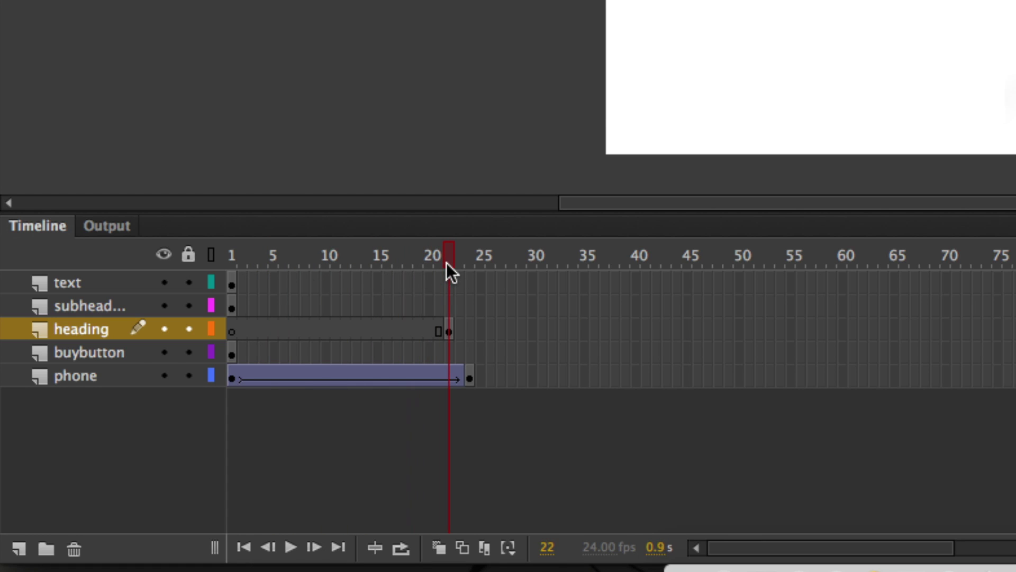
pyautogui.press('ctrl')
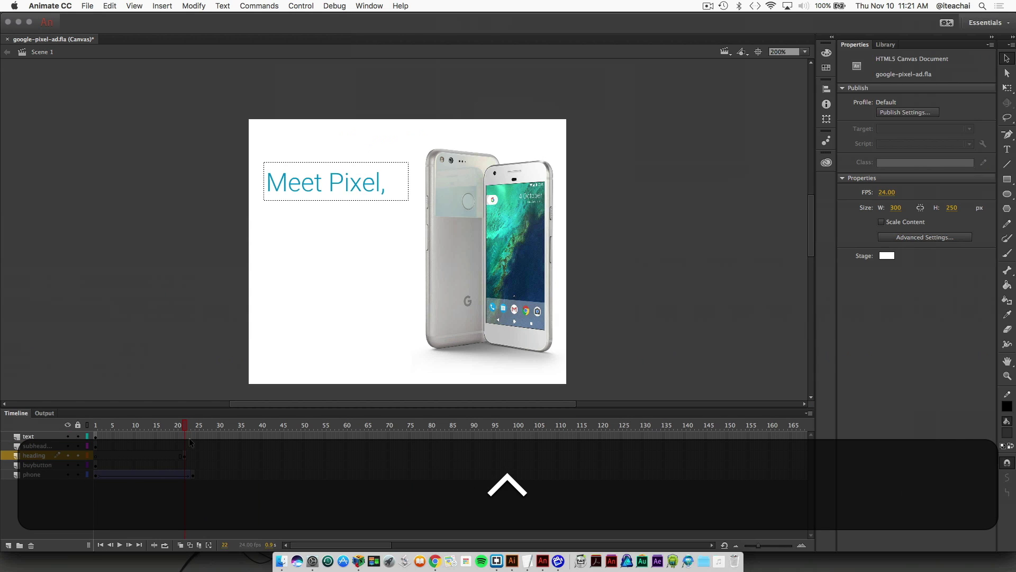
pyautogui.click(185, 455)
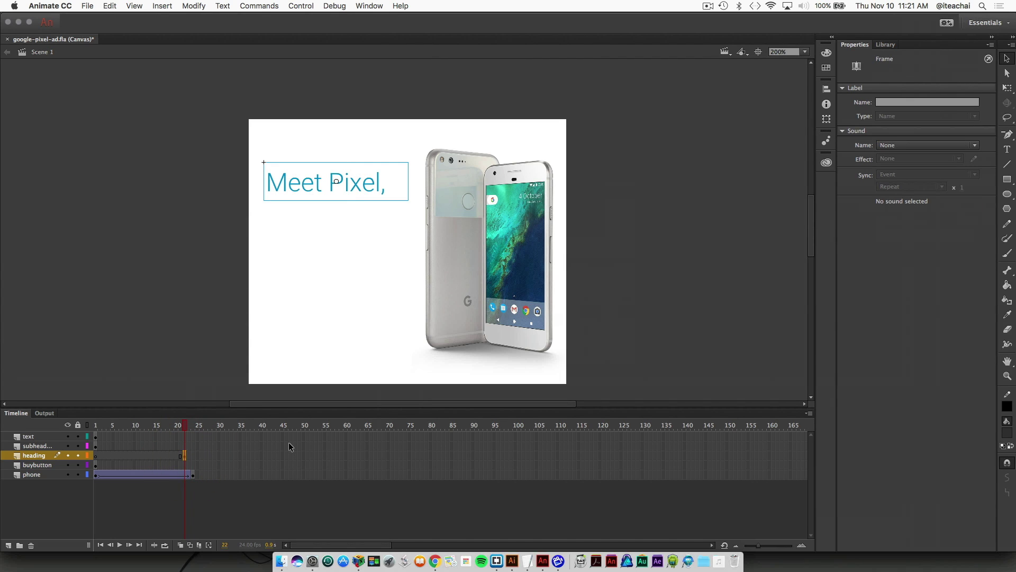
# Insert a heading keyframe at frame 35, then select the 'Meet Pixel,' instance at frame 22
pyautogui.click(241, 454)
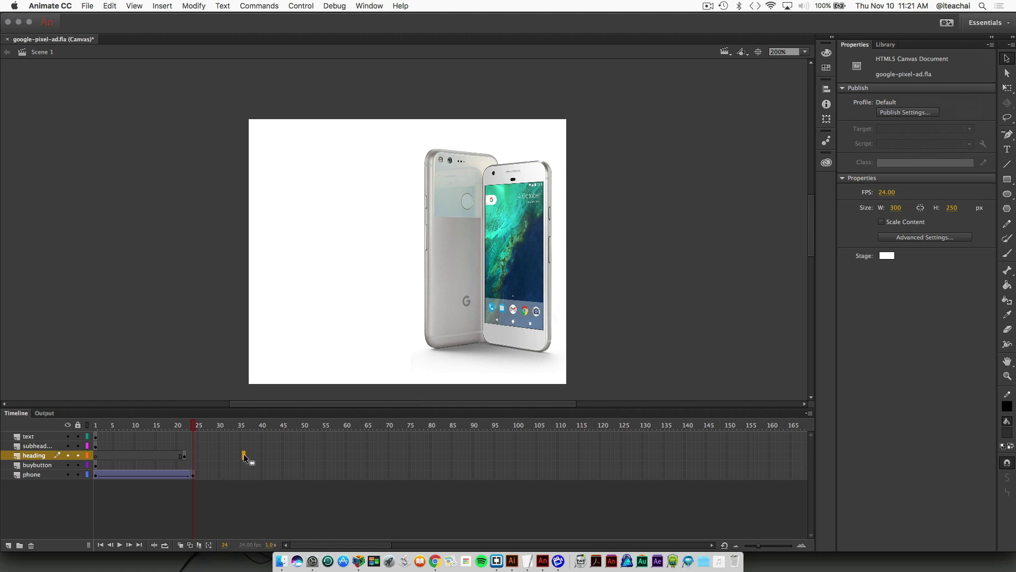
pyautogui.click(164, 7)
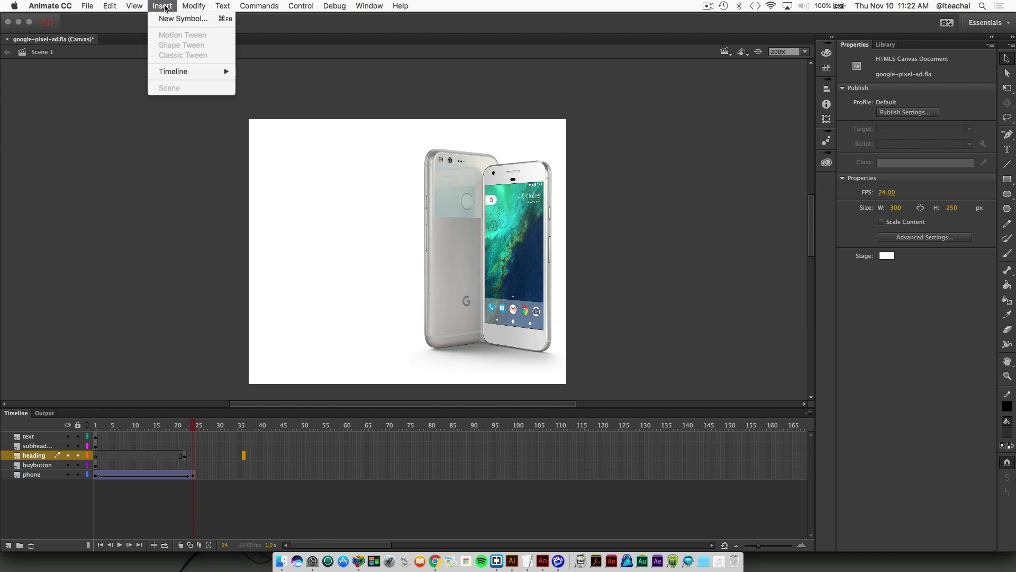
pyautogui.moveTo(174, 72)
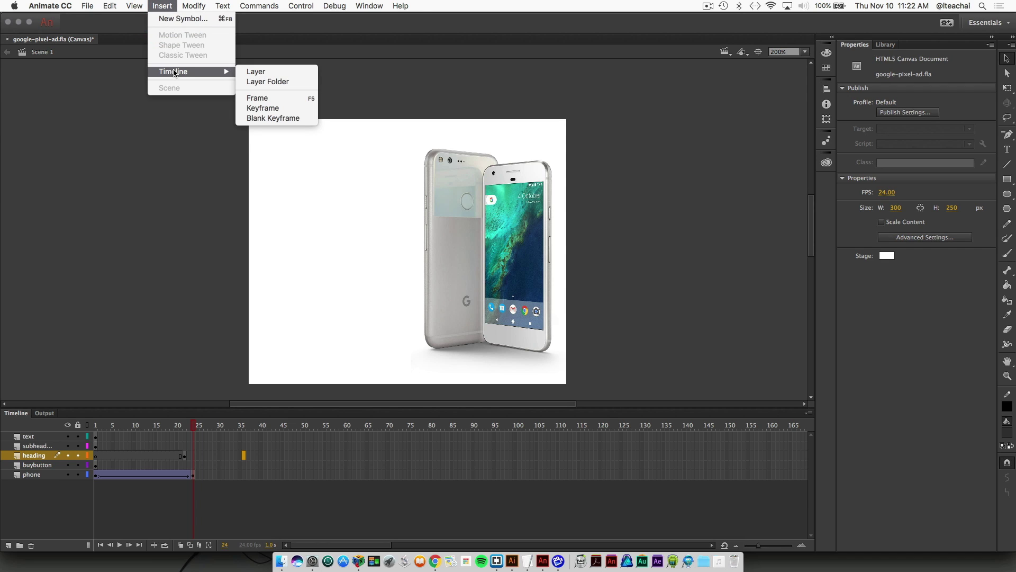
pyautogui.click(272, 108)
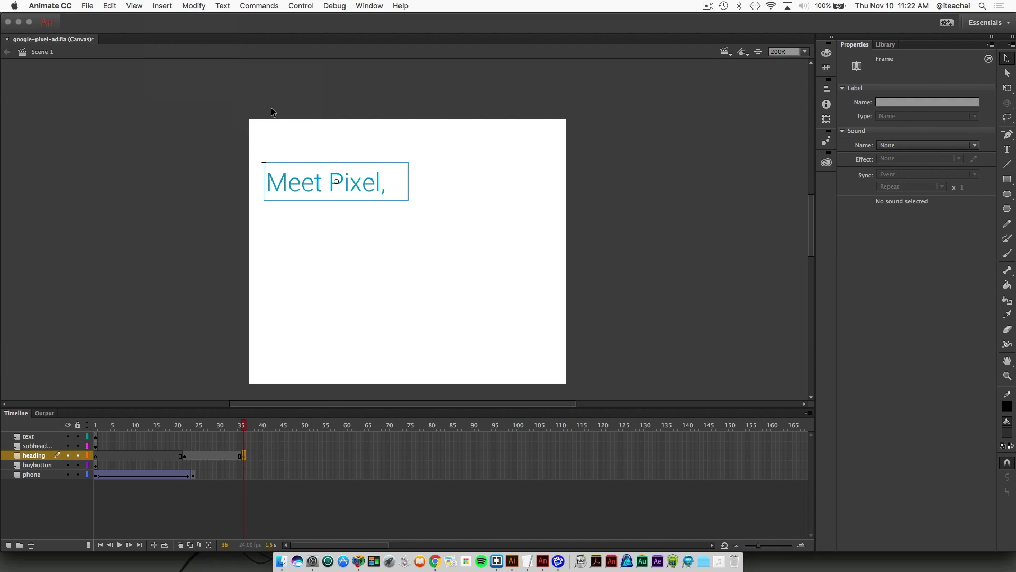
pyautogui.click(185, 456)
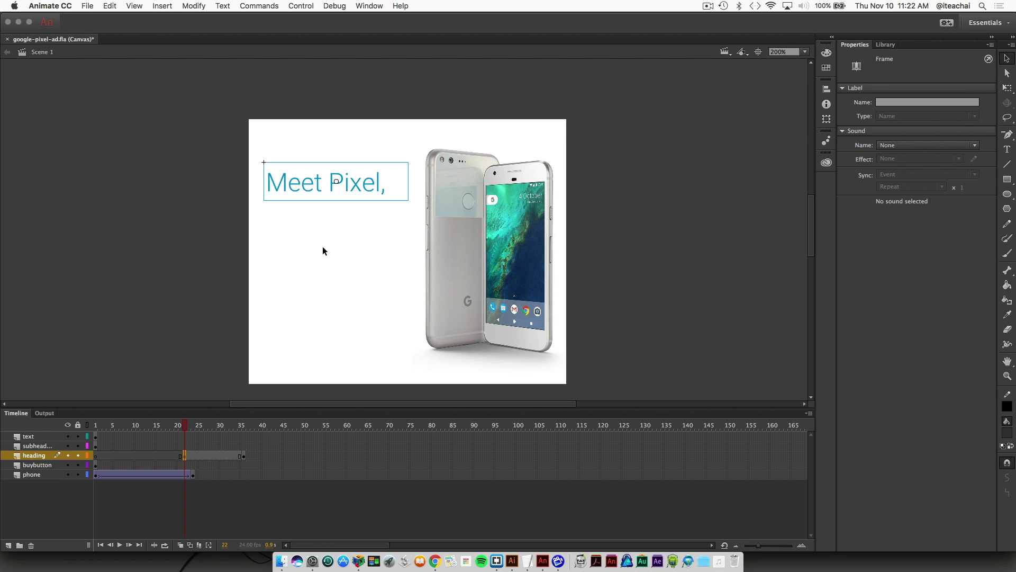
pyautogui.click(373, 183)
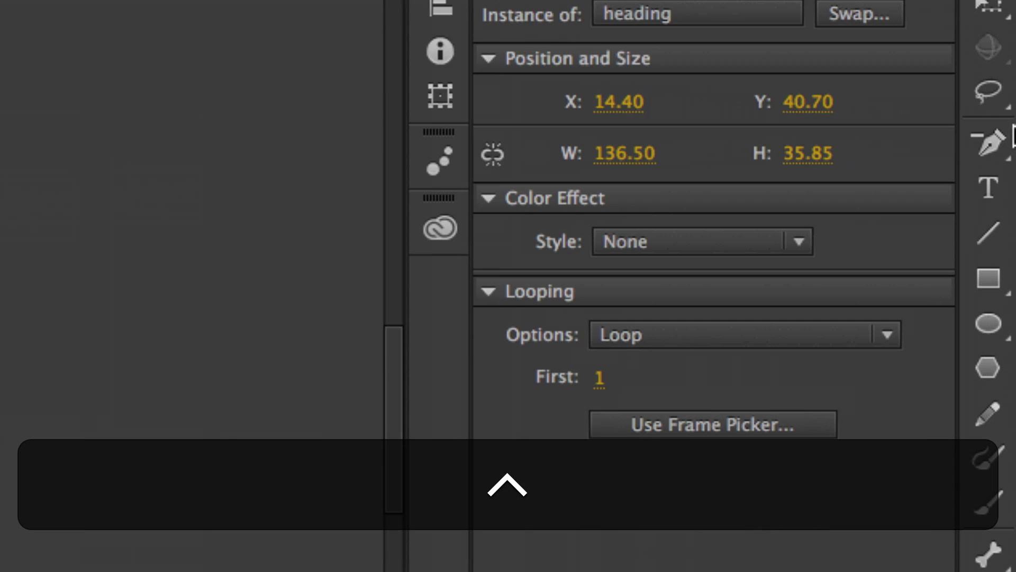
# Set the frame-22 heading's Alpha colour effect to 0%, then select the heading at frame 35
pyautogui.click(1006, 135)
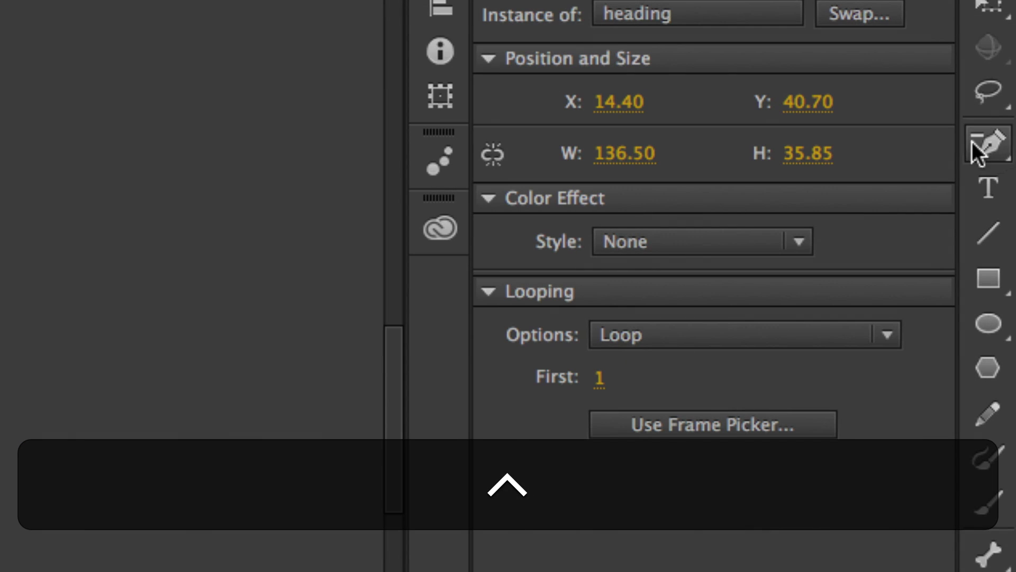
pyautogui.click(797, 240)
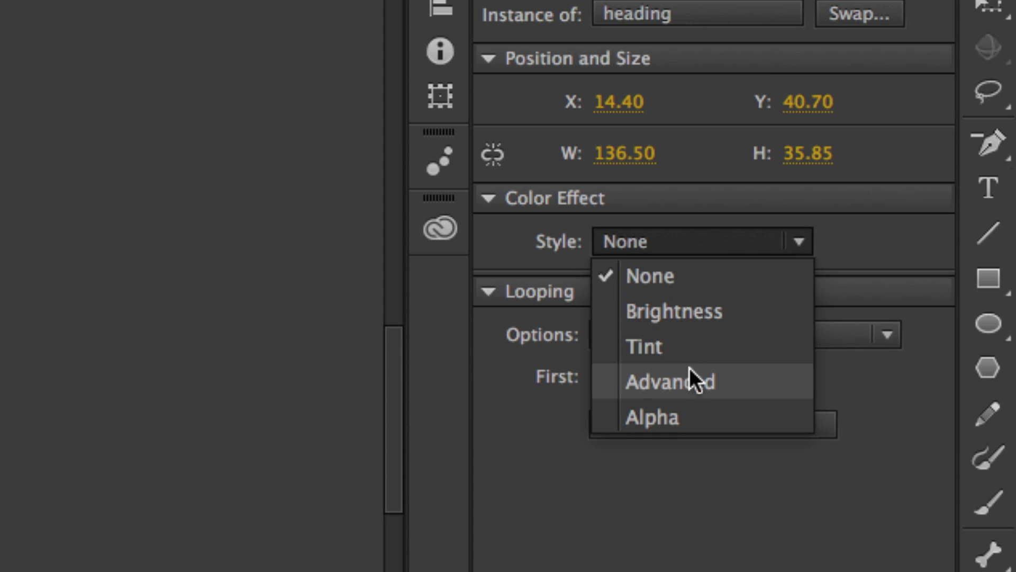
pyautogui.click(663, 416)
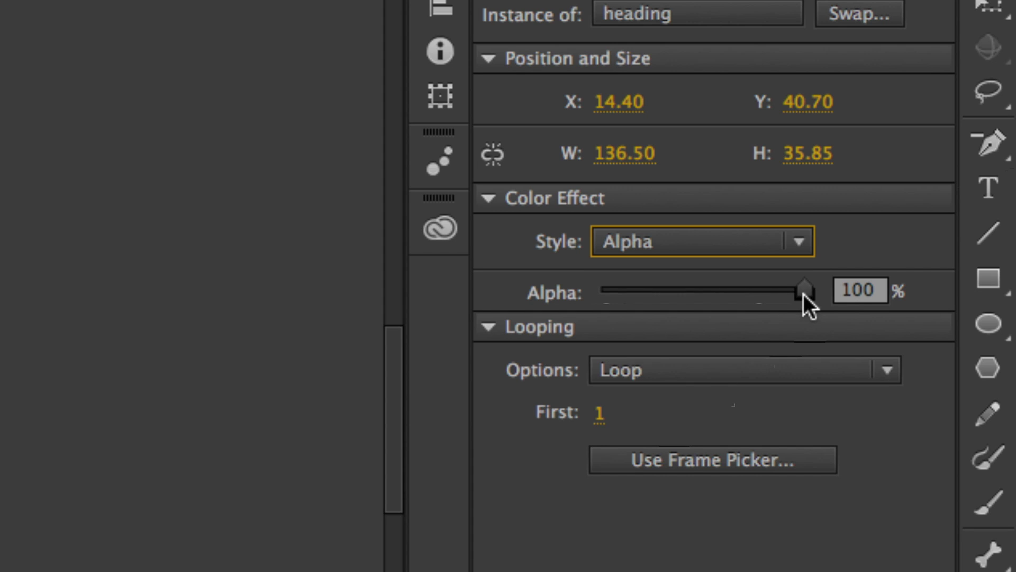
pyautogui.moveTo(803, 294); pyautogui.dragTo(596, 296)
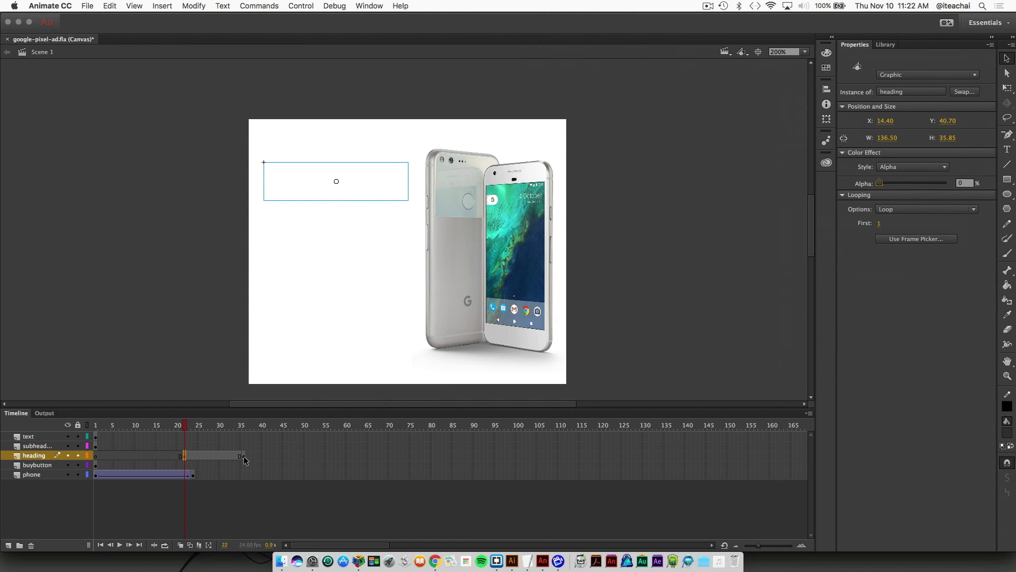
pyautogui.click(244, 456)
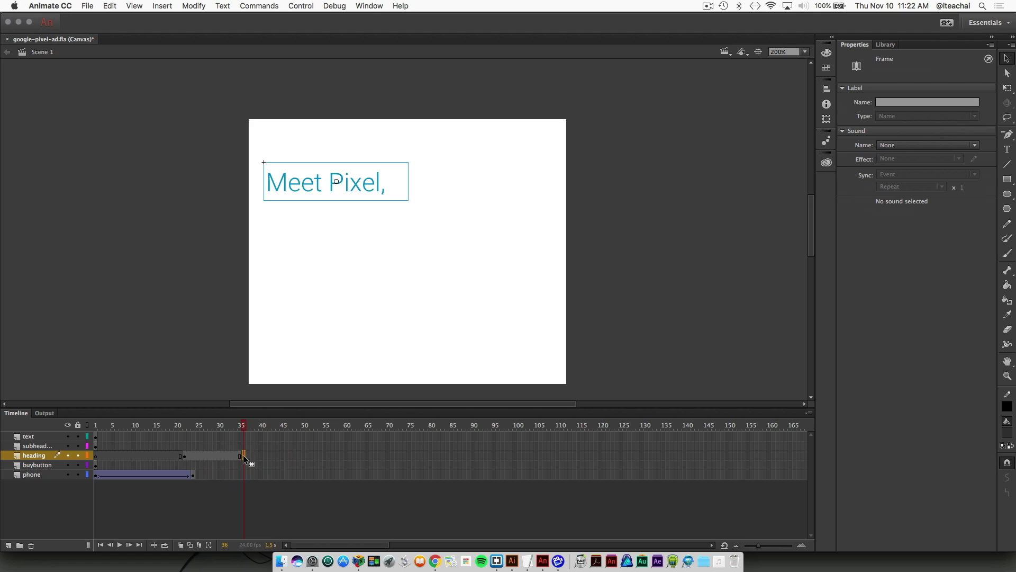
pyautogui.click(369, 182)
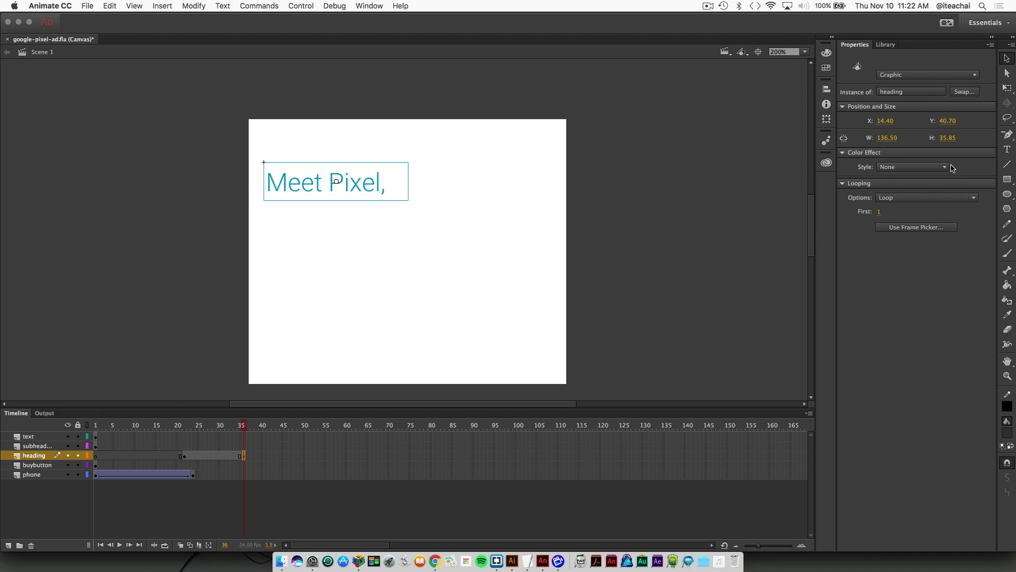
# Give the frame-35 heading an Alpha colour effect of 100%
pyautogui.press('ctrl')
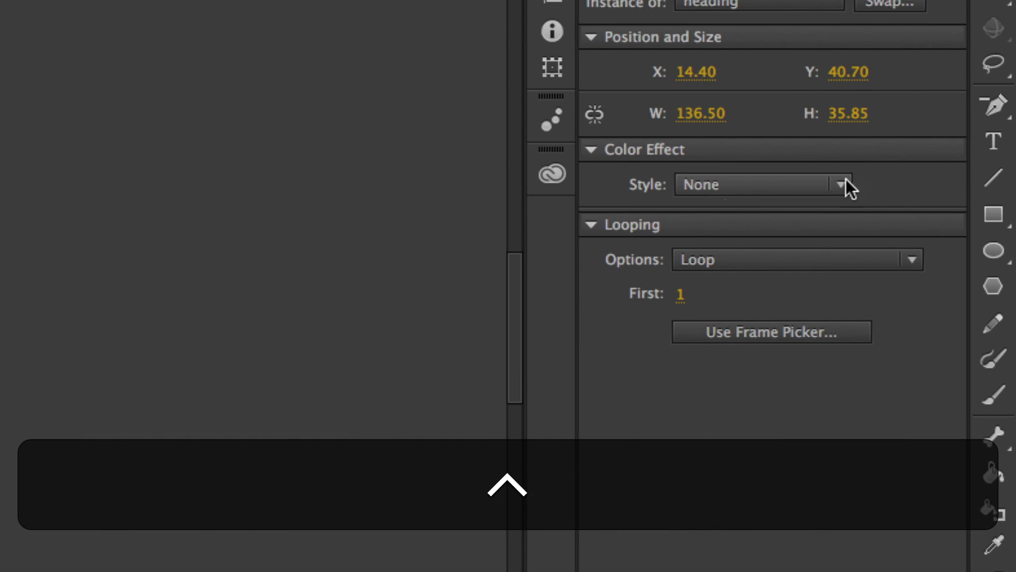
pyautogui.click(899, 174)
pyautogui.click(758, 327)
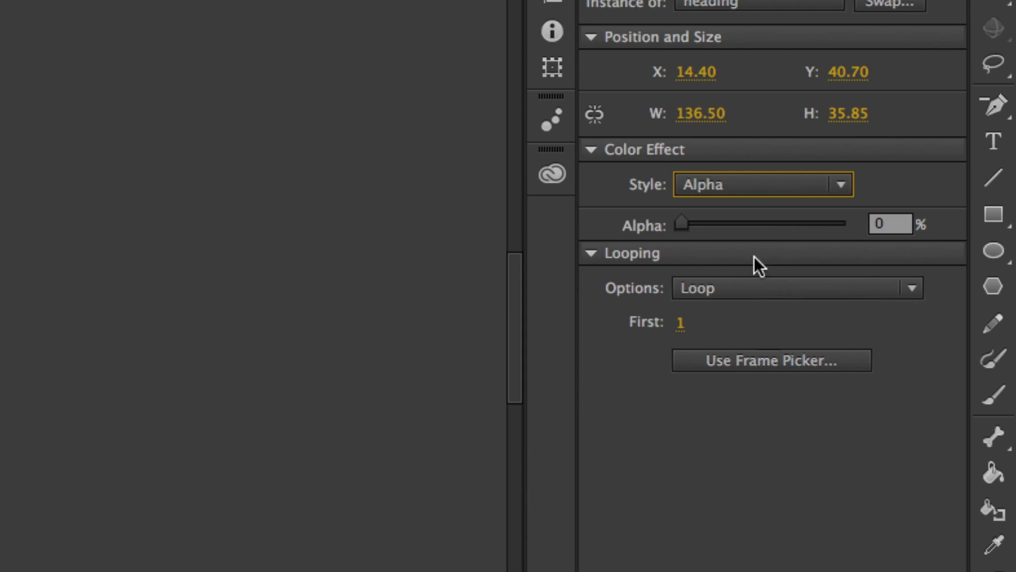
pyautogui.moveTo(680, 225); pyautogui.dragTo(856, 225)
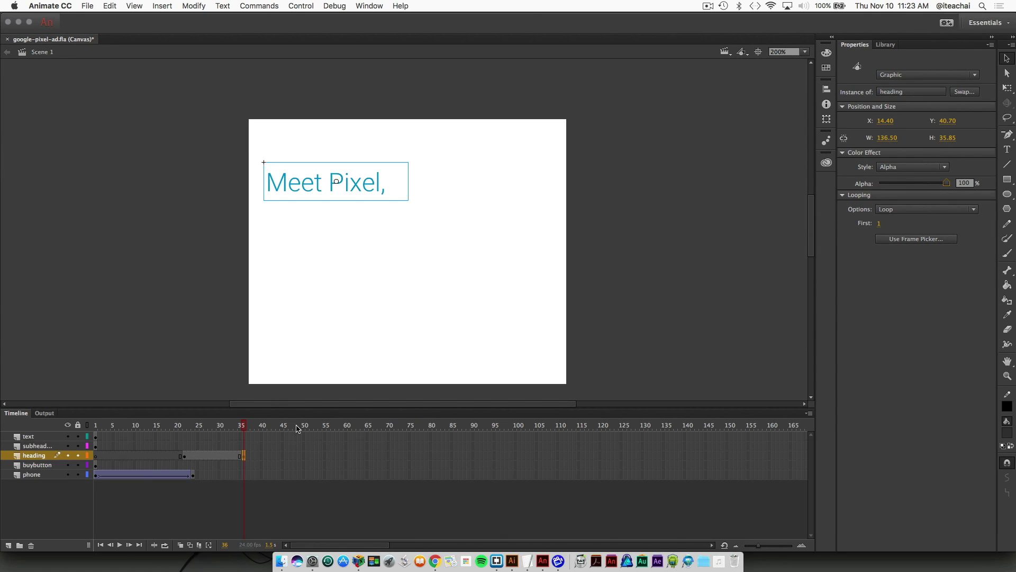
pyautogui.click(211, 455)
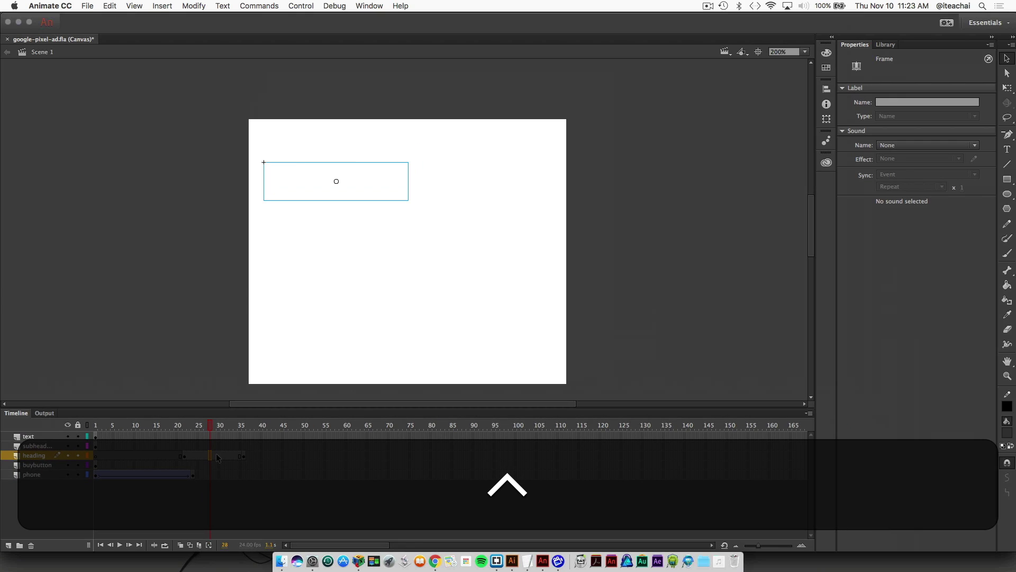
# Apply a classic tween between the heading's frame-22 and frame-35 keyframes and scrub to check the fade
pyautogui.click(171, 6)
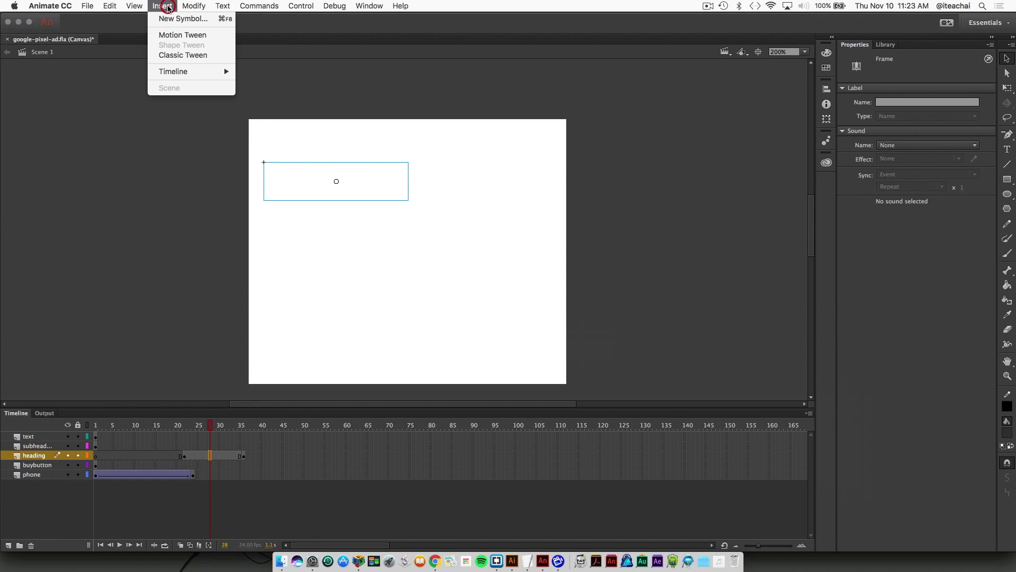
pyautogui.click(174, 59)
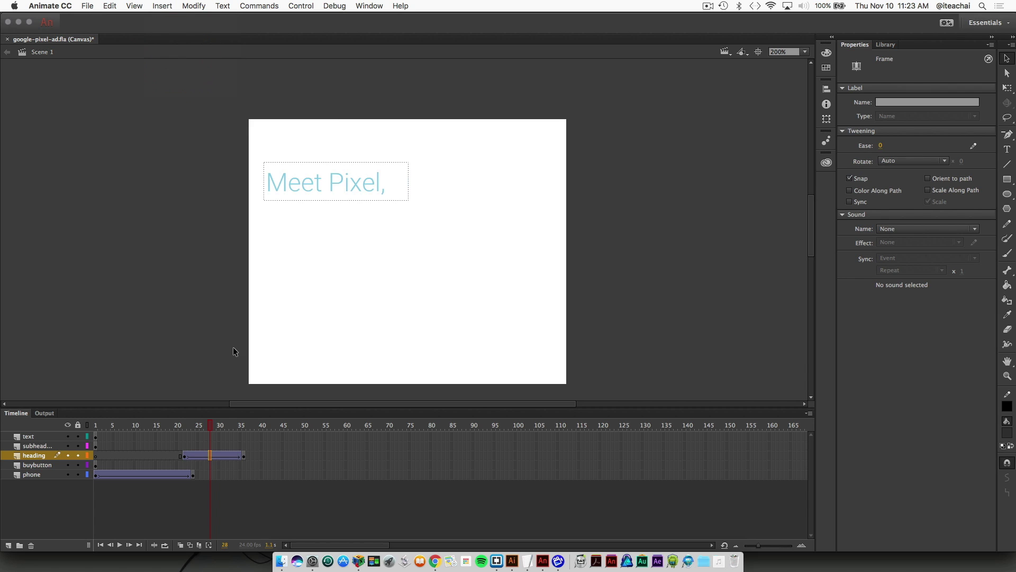
pyautogui.moveTo(211, 423); pyautogui.dragTo(243, 424)
pyautogui.click(214, 455)
# Add a keyframe at frame 65 on the phone layer and confirm the phone stays on stage
pyautogui.click(192, 474)
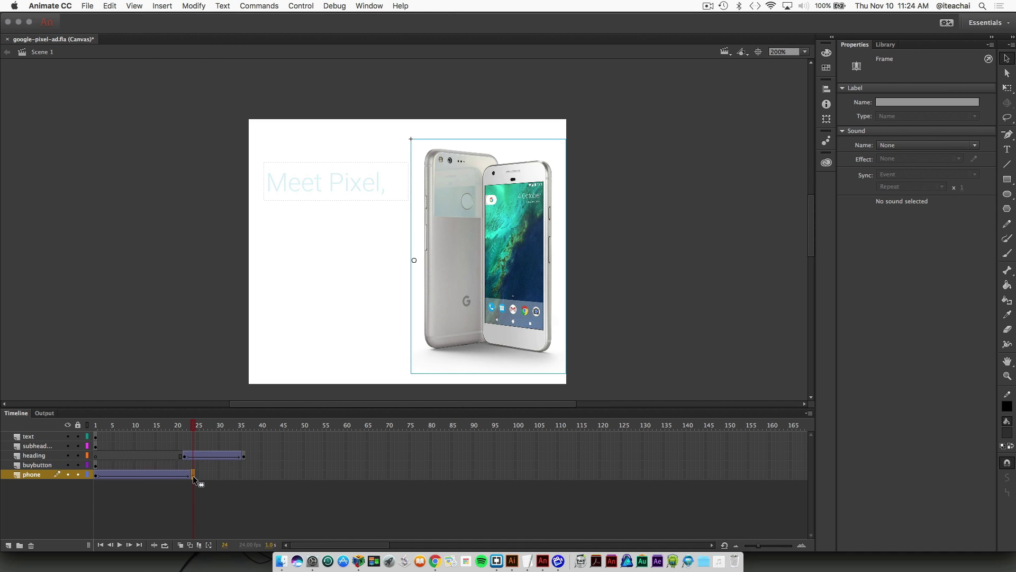
pyautogui.click(368, 475)
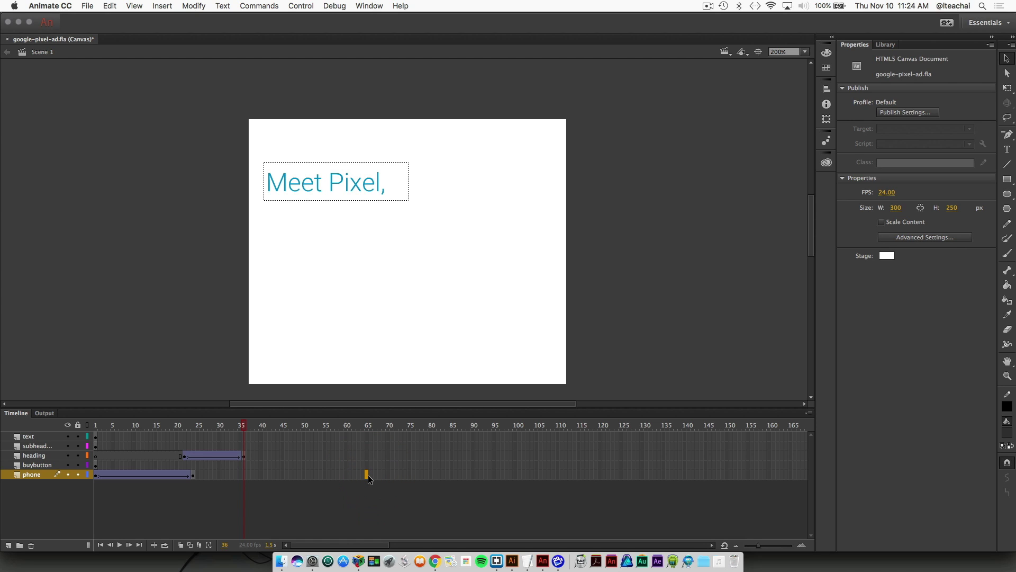
pyautogui.click(368, 475)
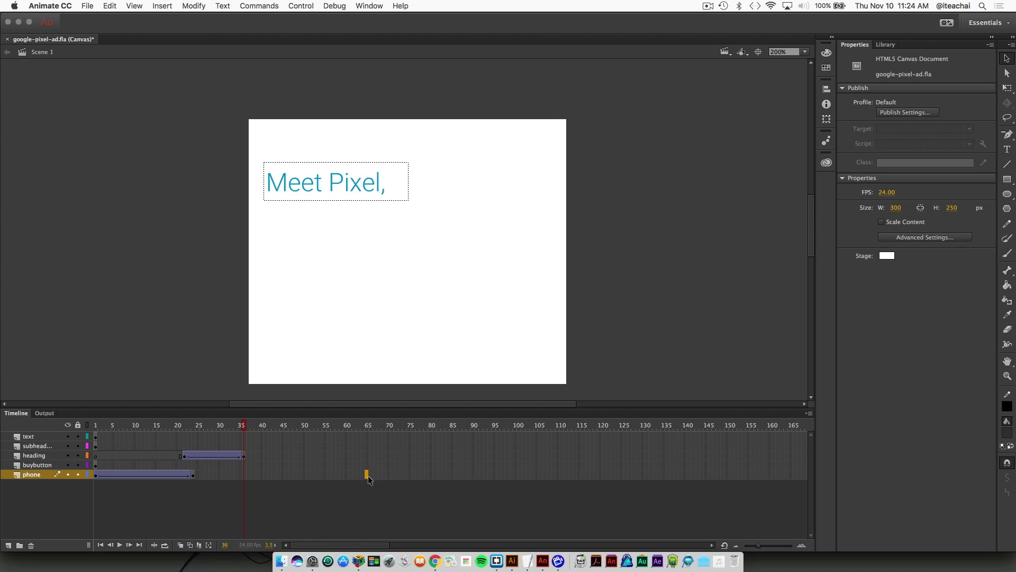
pyautogui.click(162, 6)
pyautogui.moveTo(179, 72)
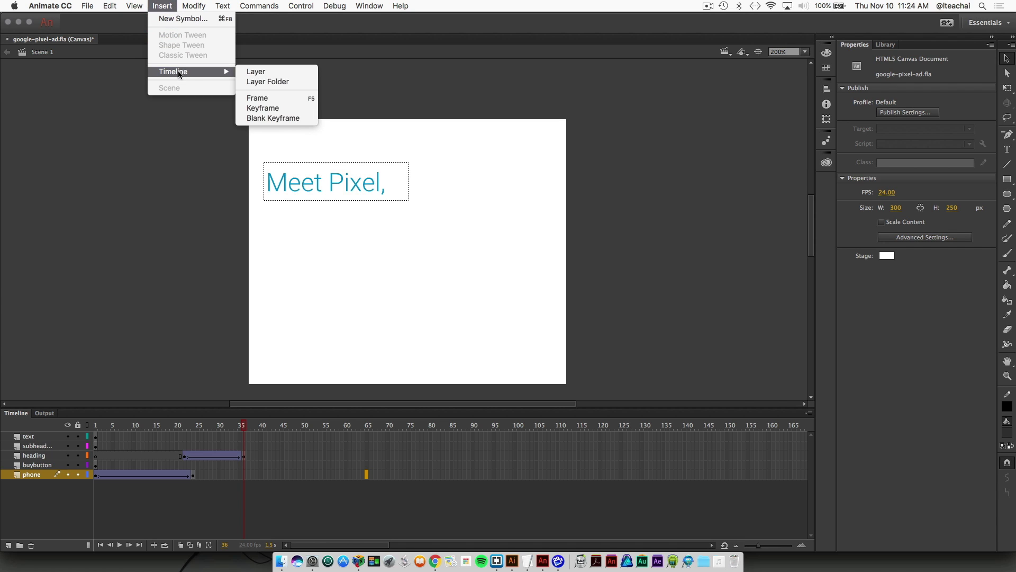
pyautogui.click(266, 108)
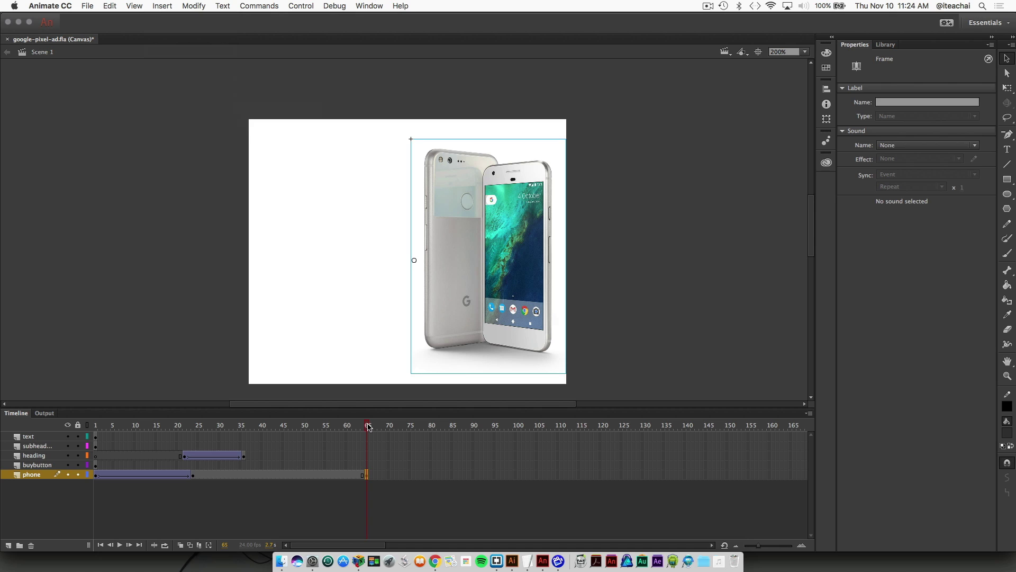
pyautogui.moveTo(369, 426); pyautogui.dragTo(312, 425)
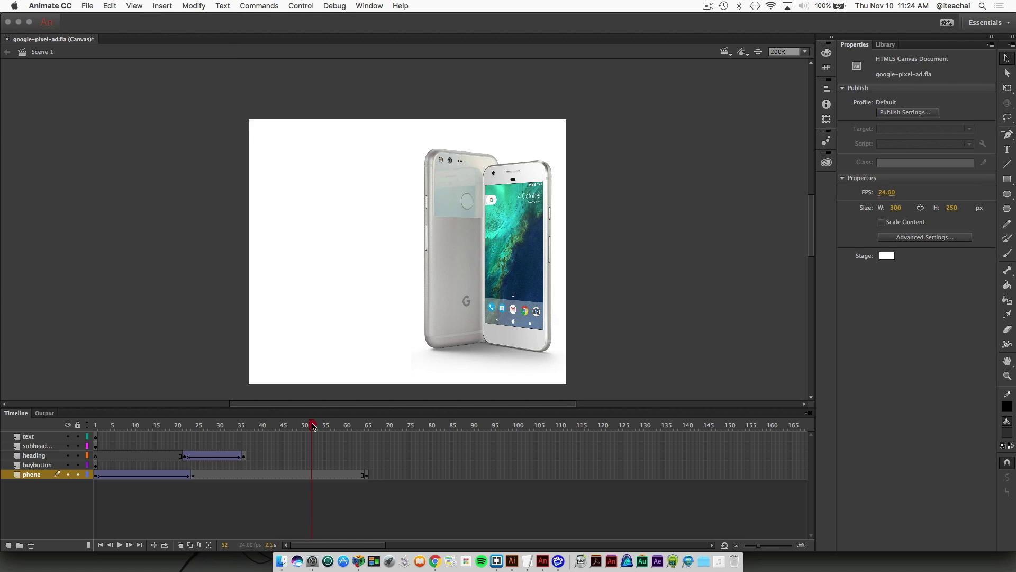
pyautogui.click(243, 455)
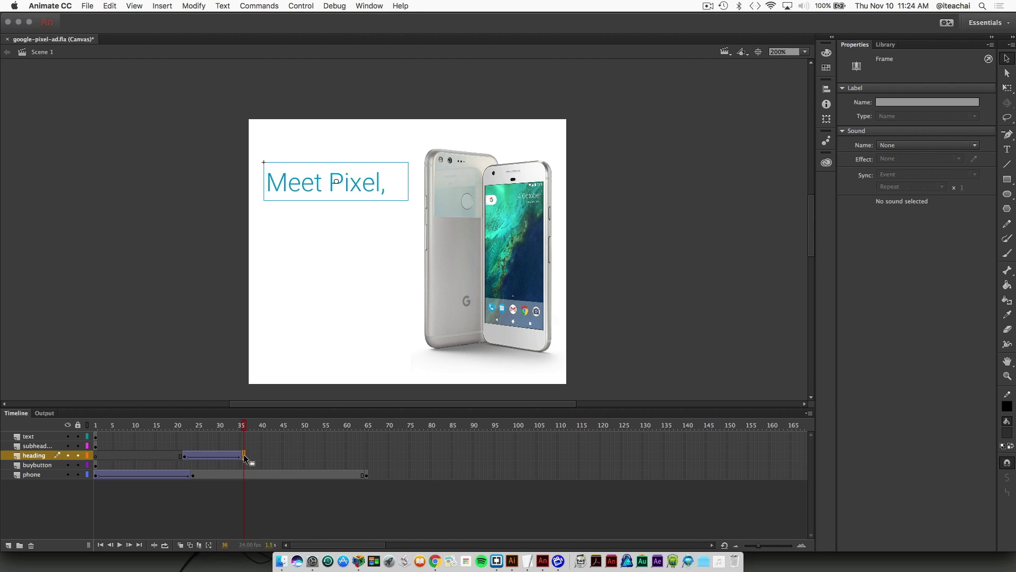
# Insert frames on the heading layer through frame 65 and rewind the playhead to frame 1
pyautogui.click(368, 455)
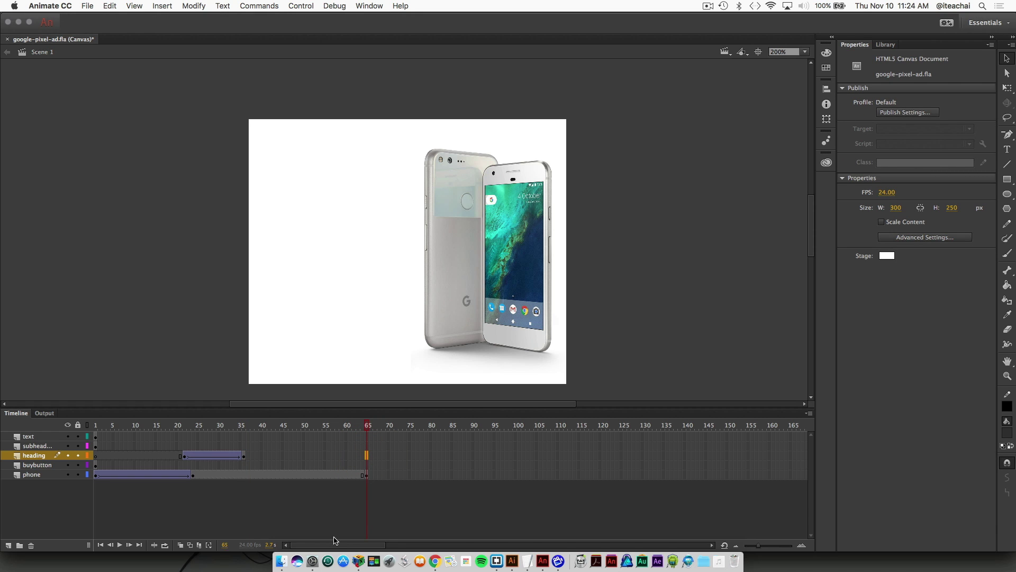
pyautogui.keyDown('ctrl'); pyautogui.scroll(5, 333, 540); pyautogui.keyUp('ctrl')
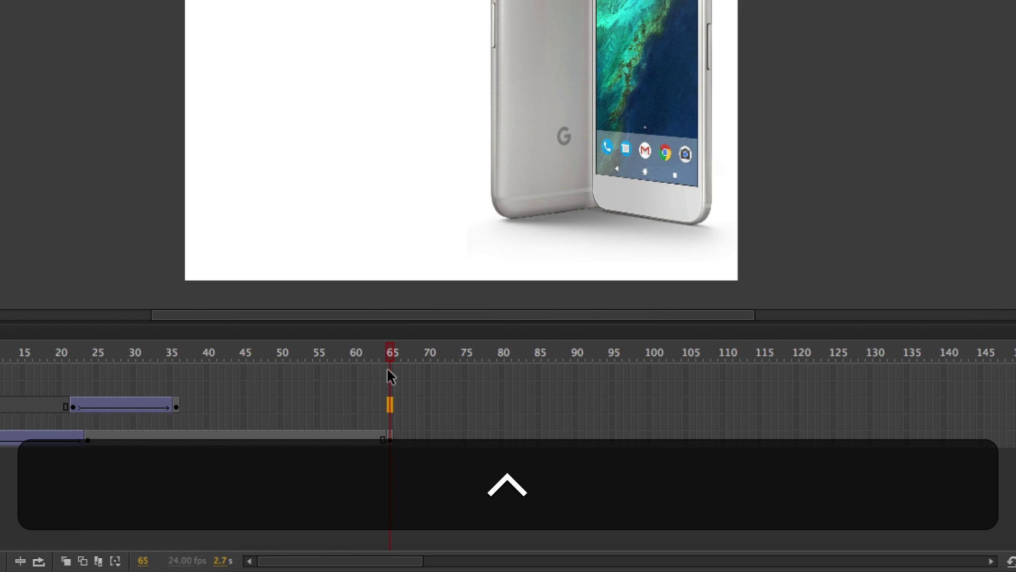
pyautogui.keyDown('ctrl'); pyautogui.scroll(-5, 388, 396); pyautogui.keyUp('ctrl')
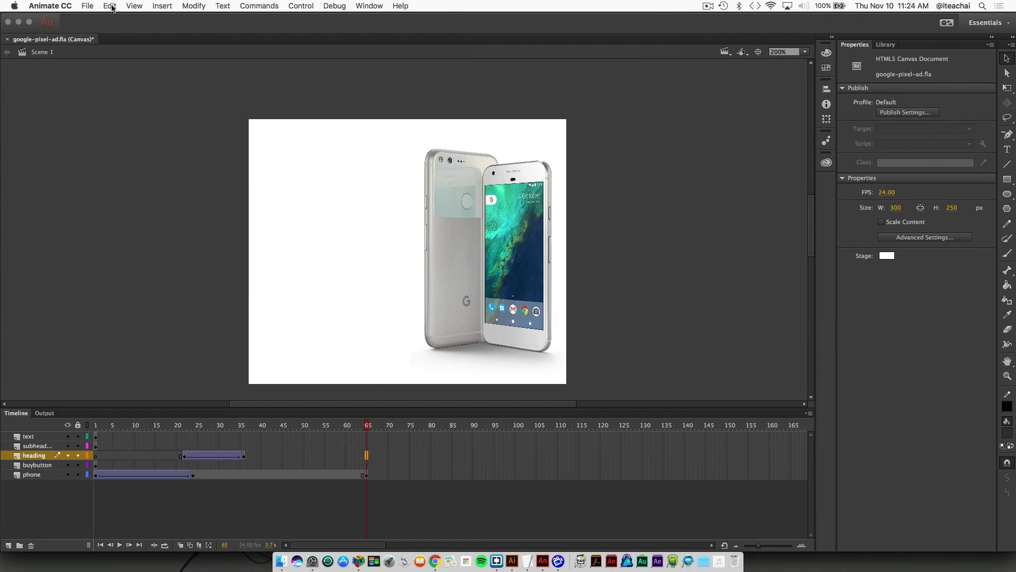
pyautogui.click(163, 6)
pyautogui.moveTo(175, 73)
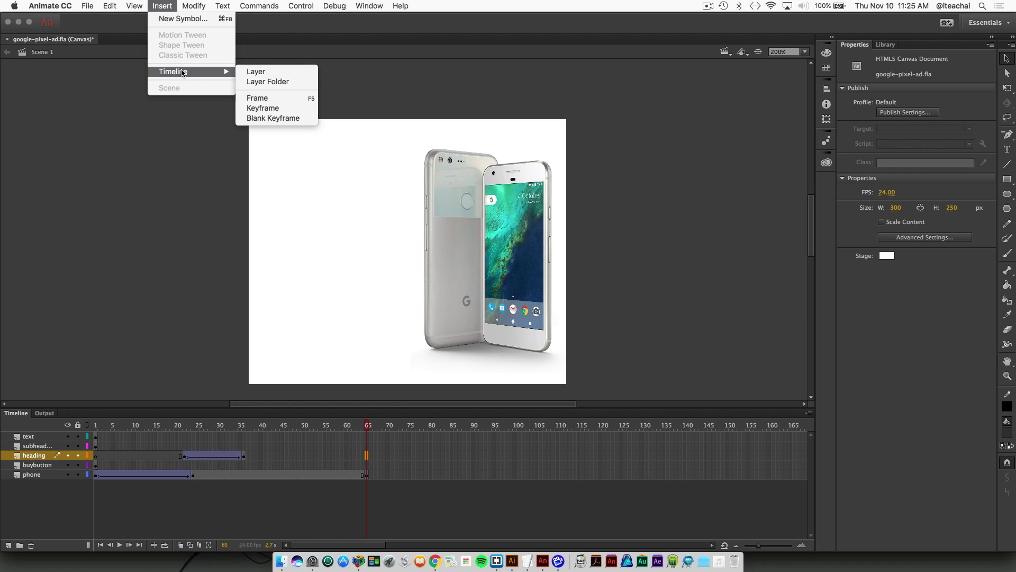
pyautogui.click(274, 99)
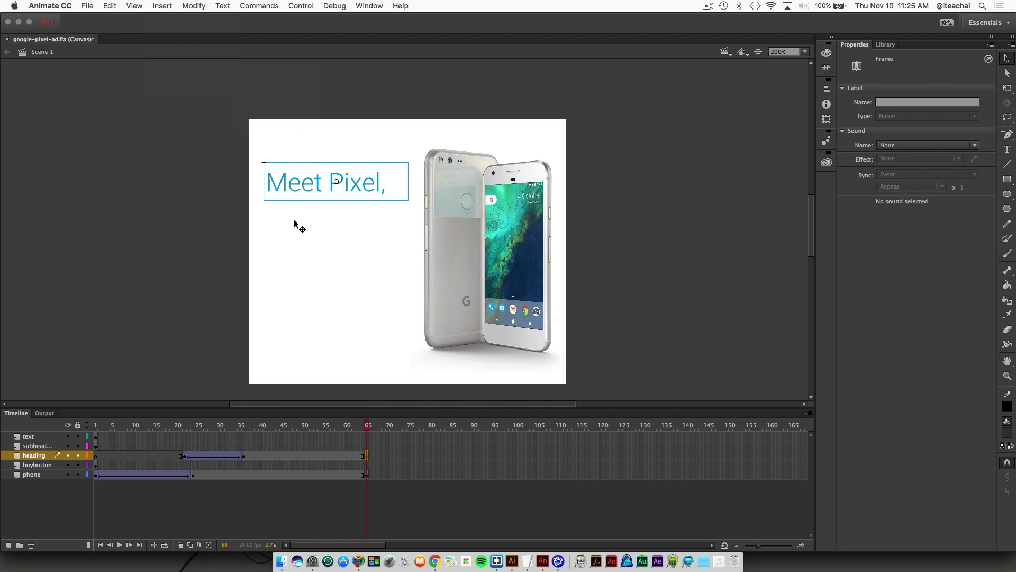
pyautogui.moveTo(369, 430); pyautogui.dragTo(390, 423)
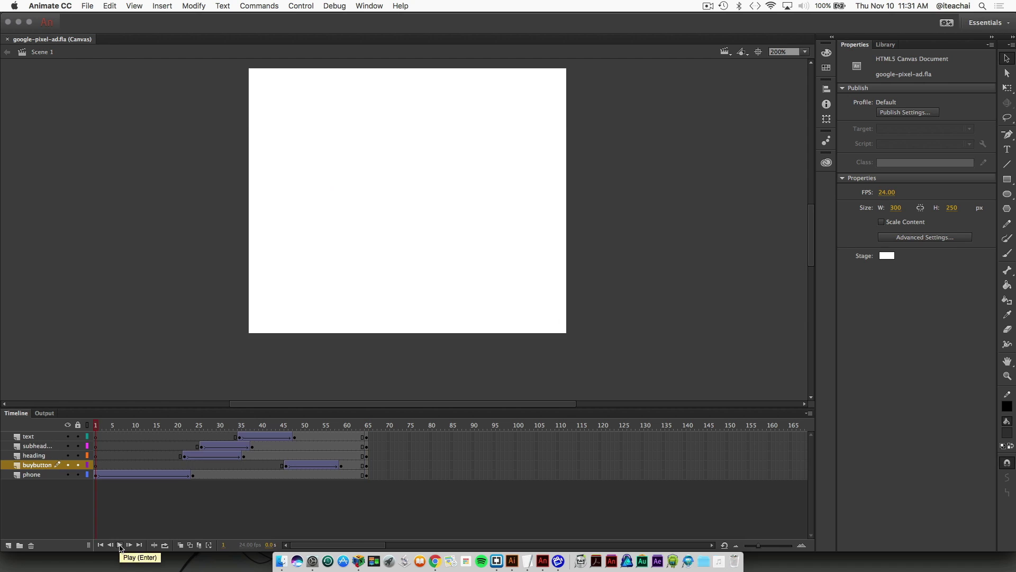
# Play the full 65-frame banner animation from the start
pyautogui.click(119, 545)
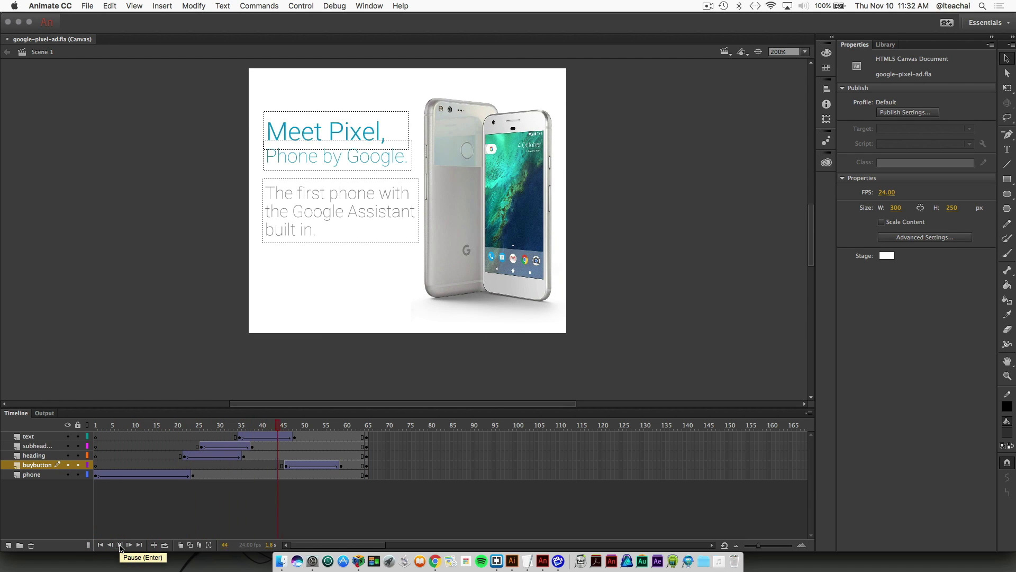